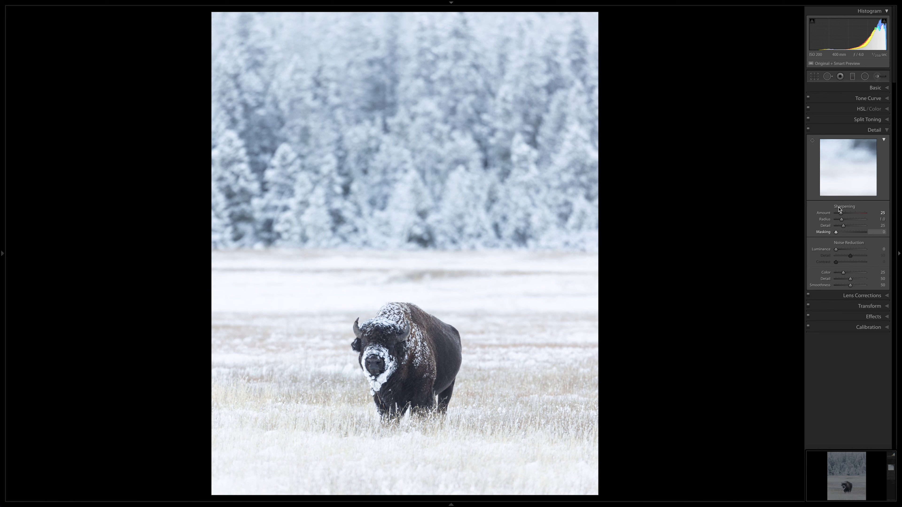
Send the bison photo to Adobe Photoshop 2020 for editing
right_click(440, 219)
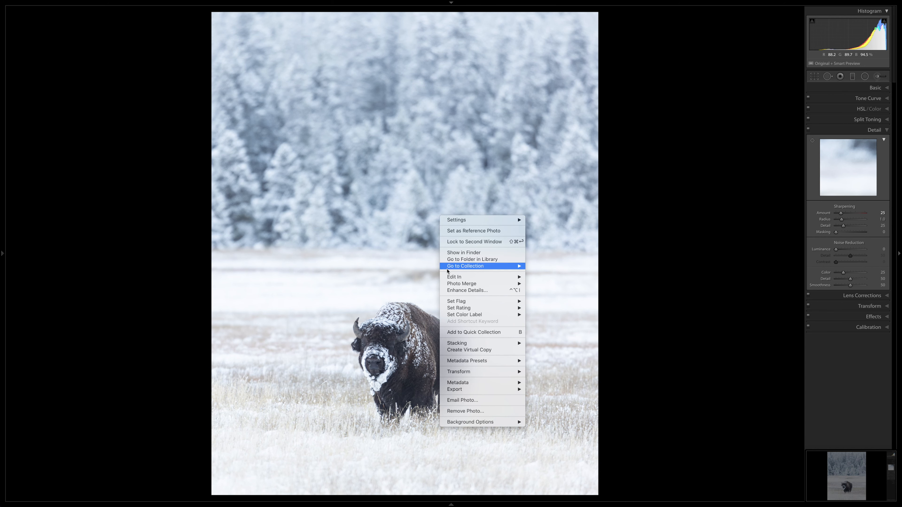
mouse_move(520, 276)
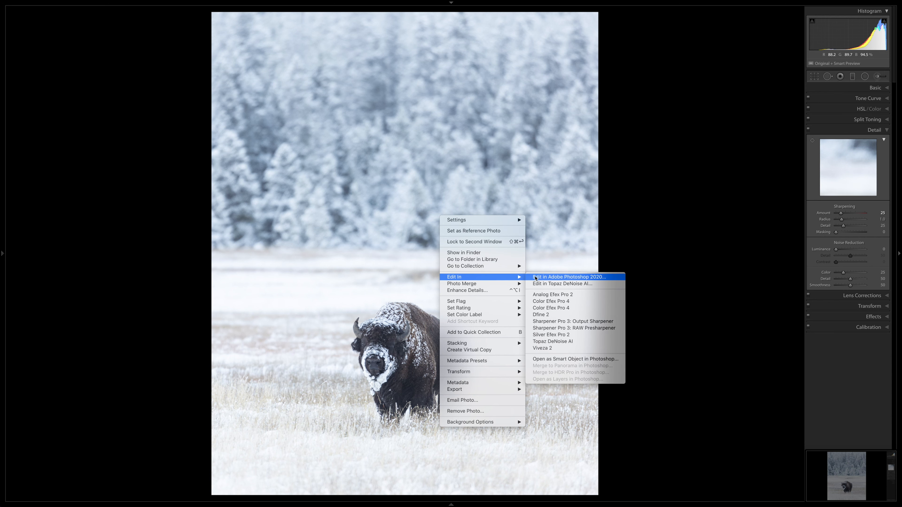
left_click(539, 277)
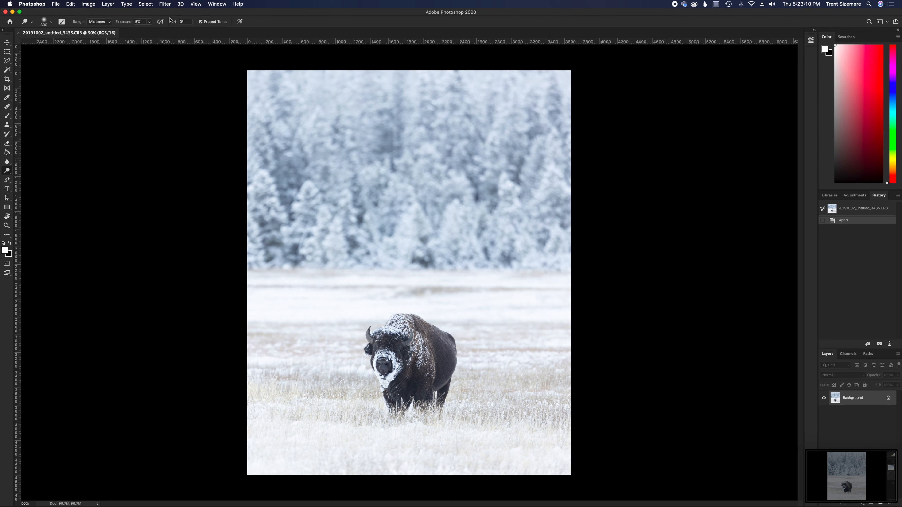
Open the Smart Sharpen filter for the photo and preview the bison's face at 200%
left_click(169, 3)
mouse_move(215, 128)
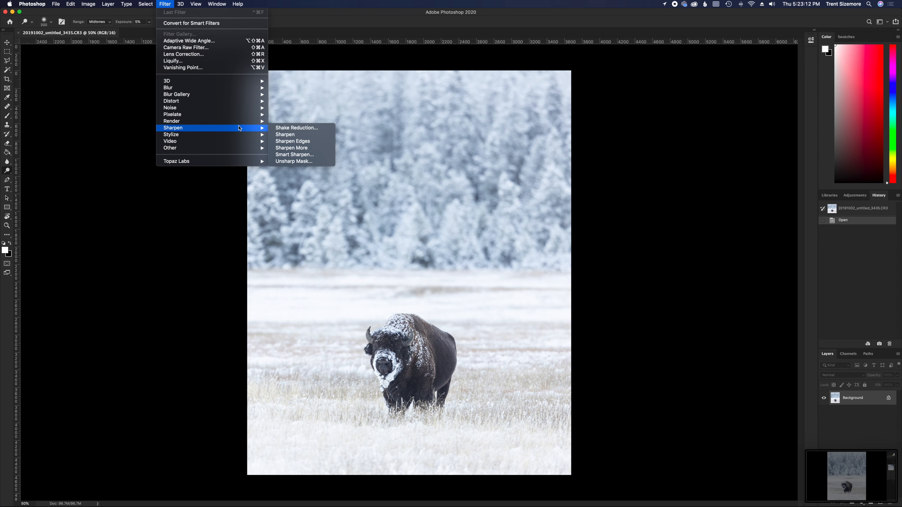
left_click(302, 155)
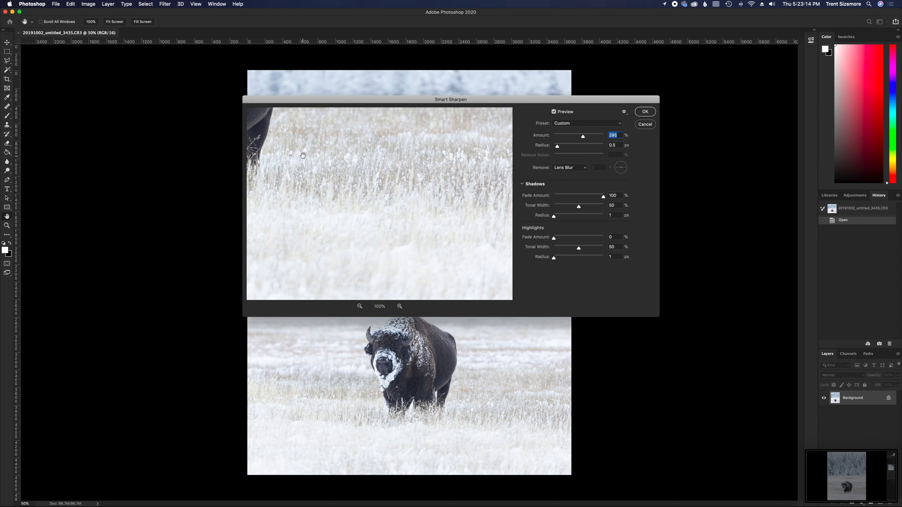
left_click_drag(343, 99, 358, 95)
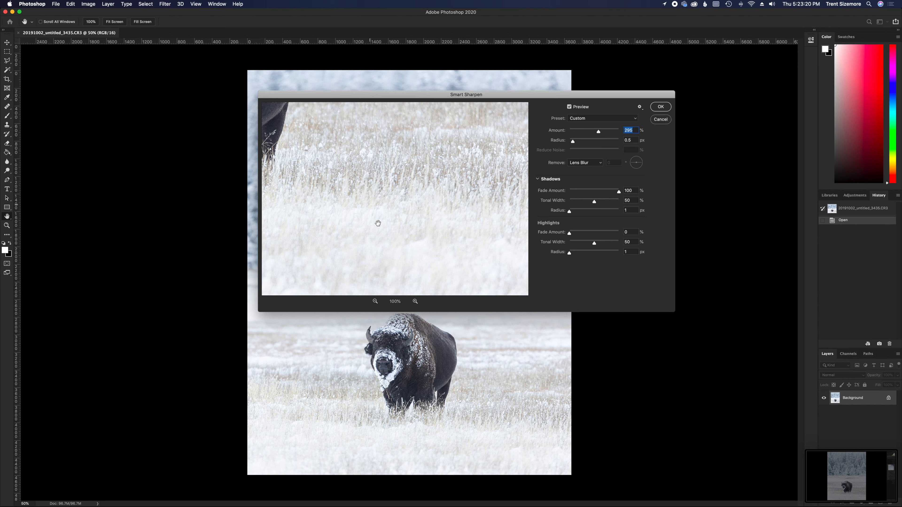
left_click(391, 349)
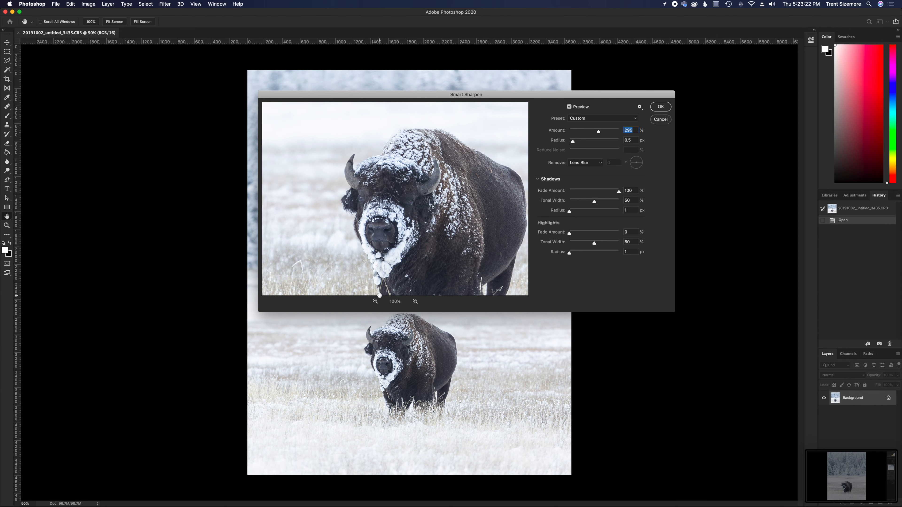
left_click(415, 301)
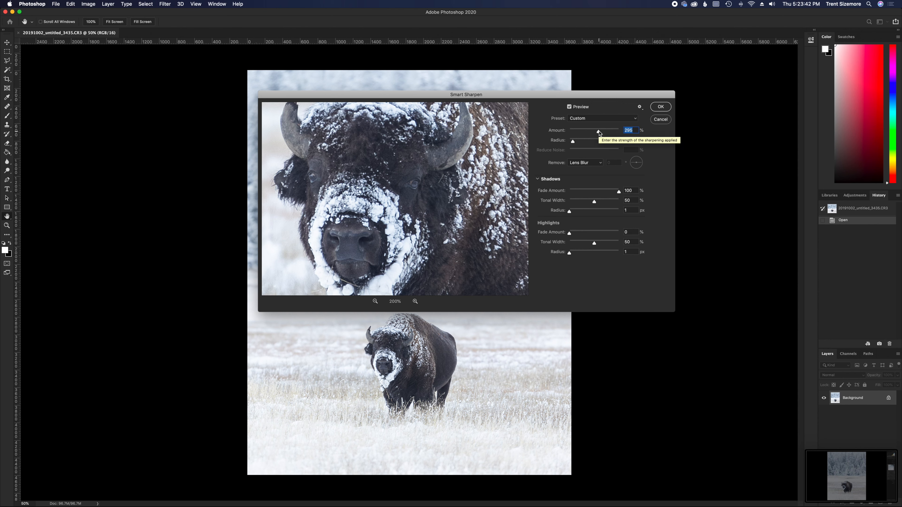
Set the Smart Sharpen amount to 291%
left_click_drag(598, 132, 599, 133)
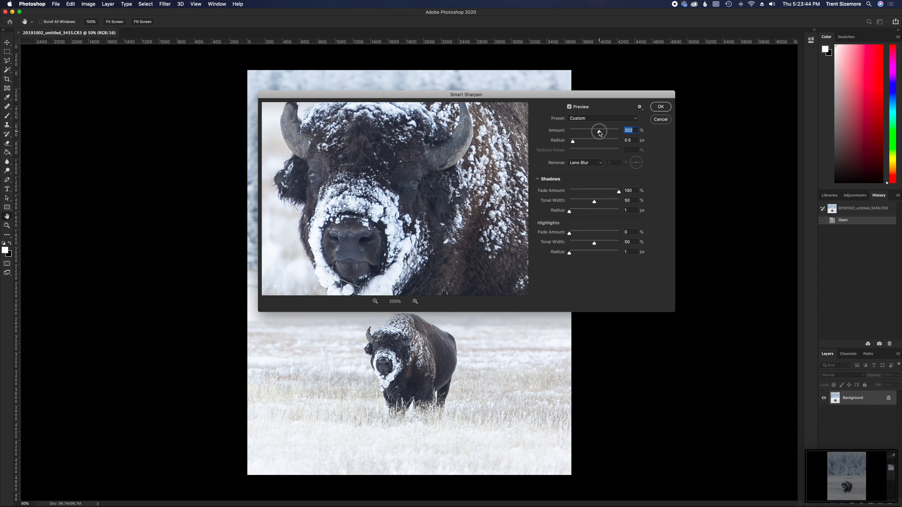
left_click_drag(599, 132, 598, 133)
left_click(597, 152)
Try Gaussian Blur as the blur type to remove, comparing it with Lens Blur, and return to Lens Blur
left_click(594, 164)
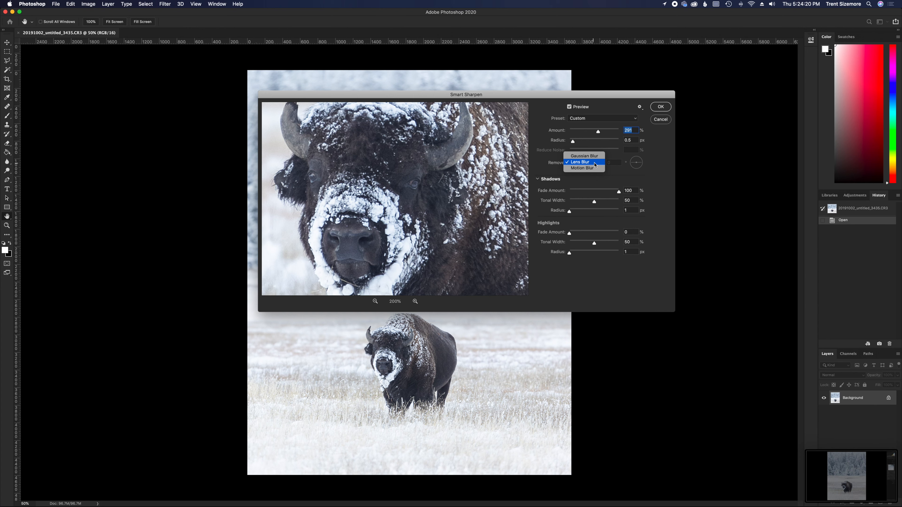
left_click(594, 156)
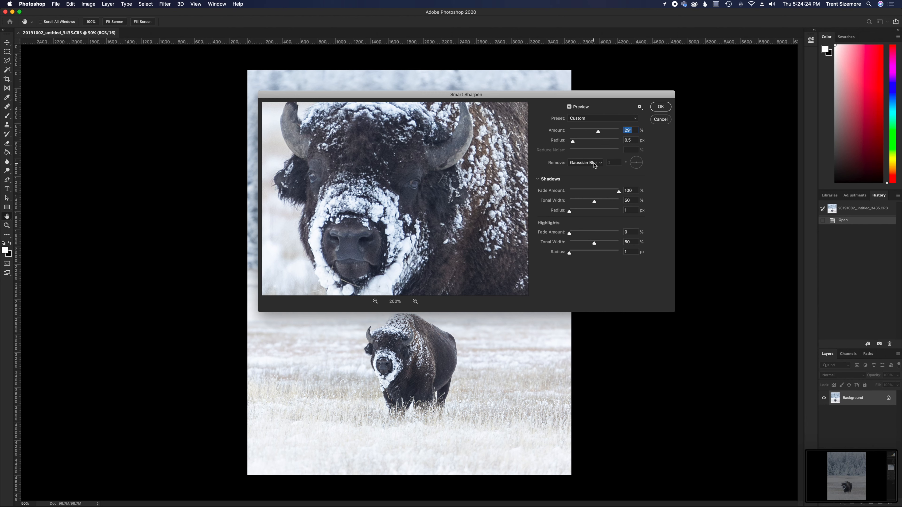
left_click(594, 164)
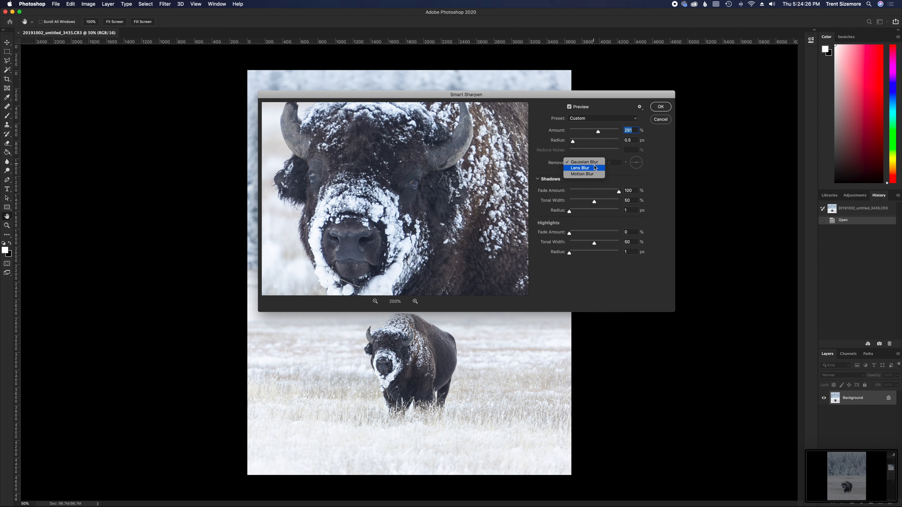
left_click(594, 168)
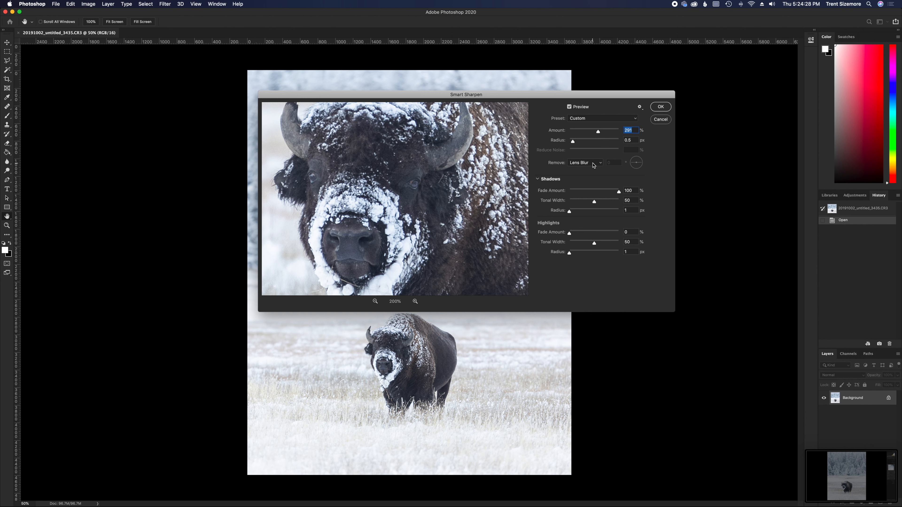
left_click(593, 165)
left_click(593, 156)
left_click(591, 166)
left_click(593, 169)
Set the shadows fade amount to 48% and check the effect on the bison's dark fur
left_click(595, 192)
left_click(432, 200)
left_click(431, 199)
left_click(370, 170)
left_click_drag(370, 170, 326, 170)
left_click(393, 171)
left_click_drag(393, 172, 406, 209)
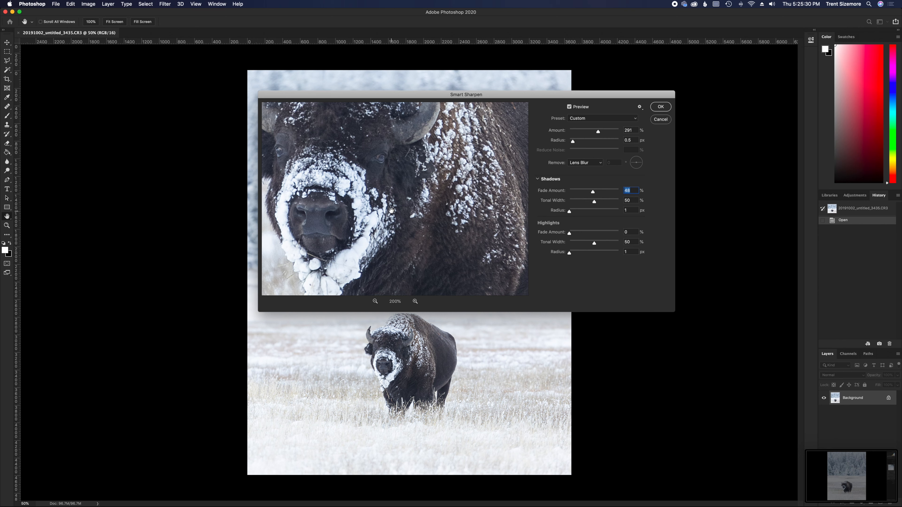
Apply the Smart Sharpen settings to the photo and save the sharpened image
left_click(375, 301)
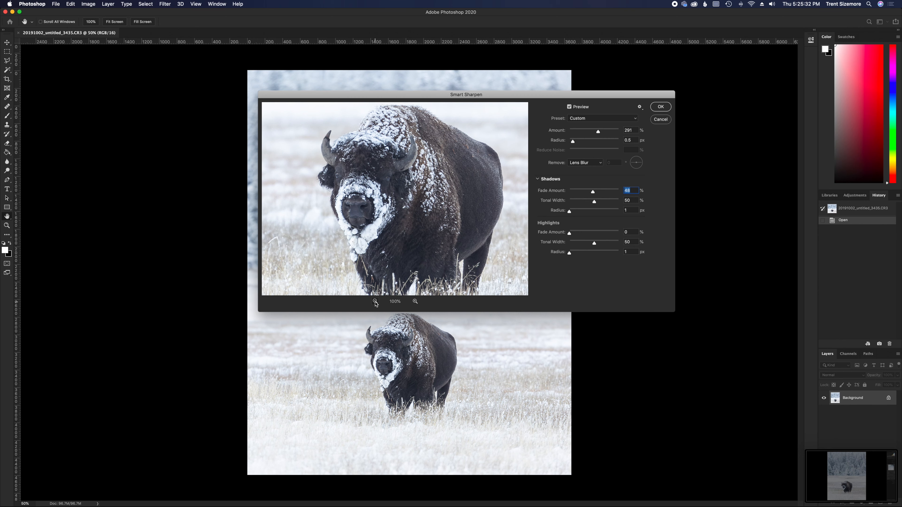
left_click_drag(390, 207, 426, 215)
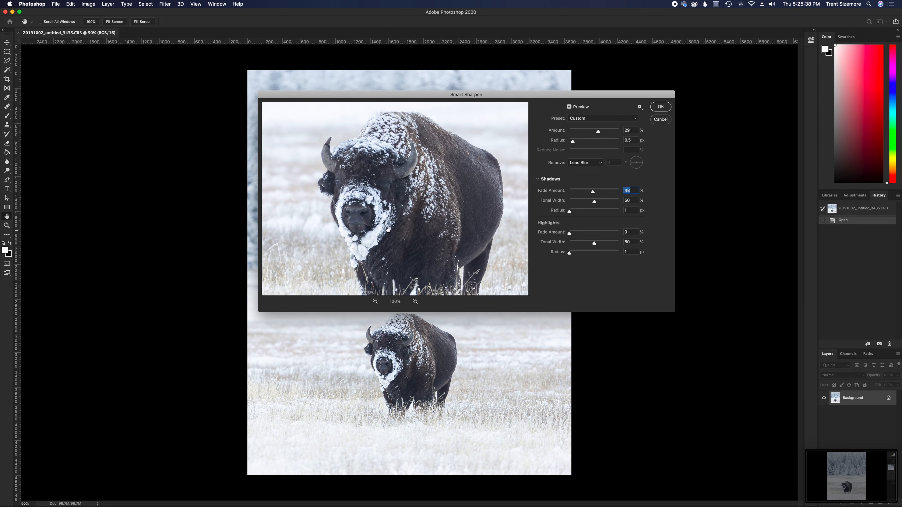
left_click_drag(408, 216, 422, 219)
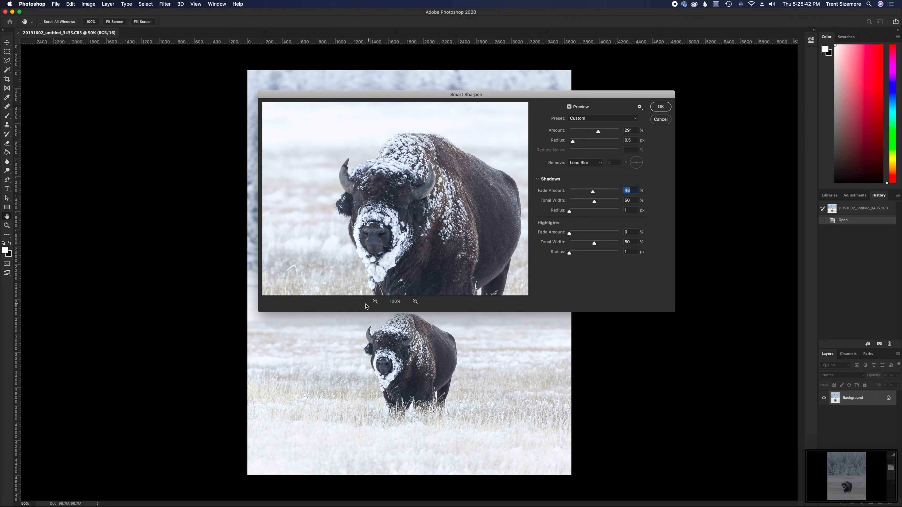
left_click(375, 302)
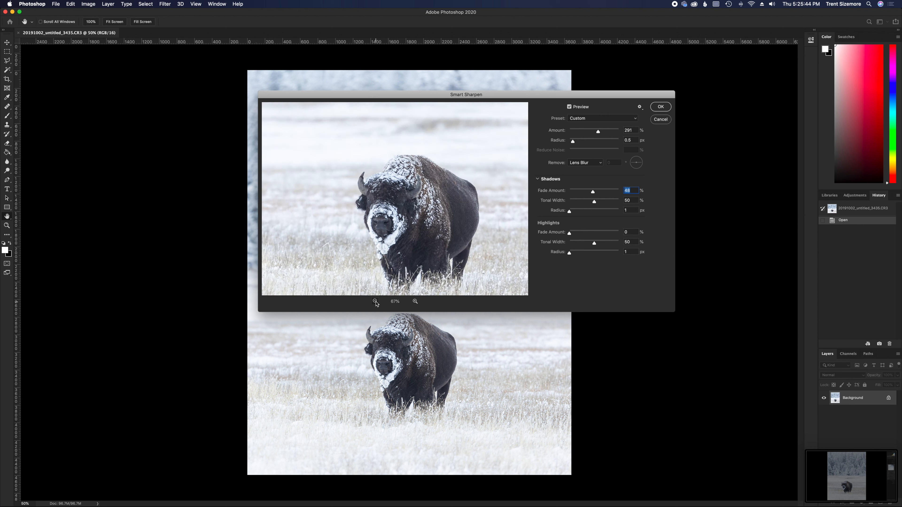
left_click(375, 301)
left_click(375, 301)
left_click(375, 302)
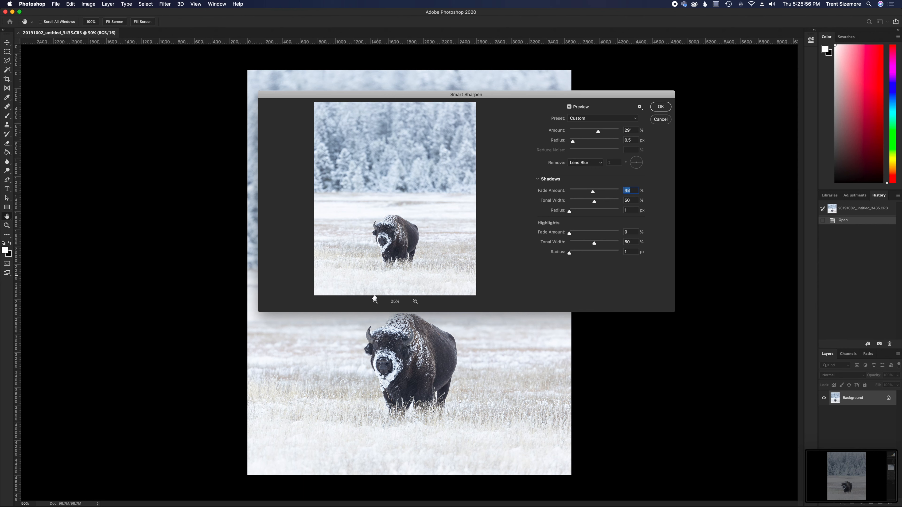
left_click(657, 105)
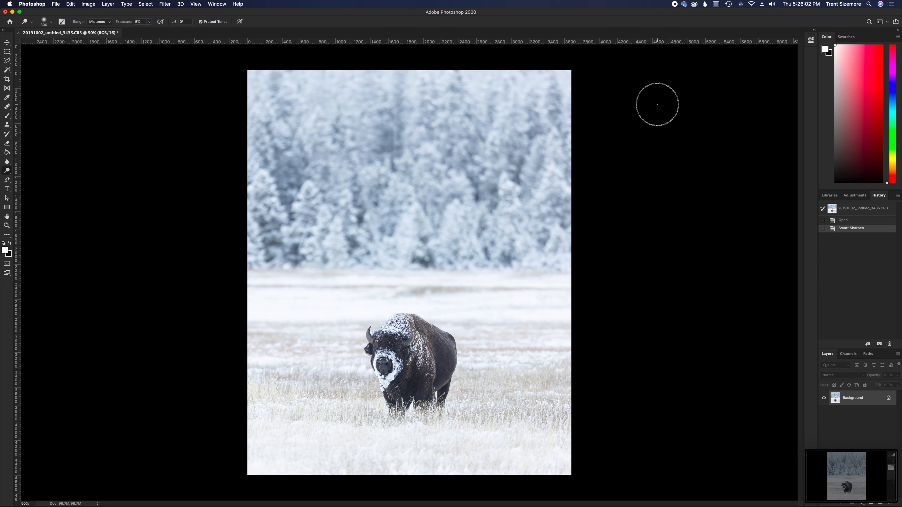
key("super+s")
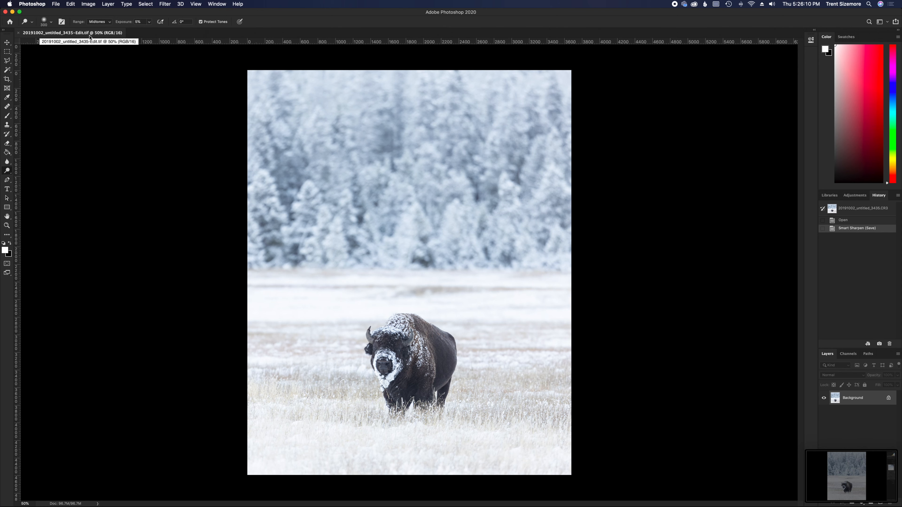
Switch back to Lightroom and select the sharpened copy of the bison photo in the stack
key("ctrl+Up")
left_click(203, 215)
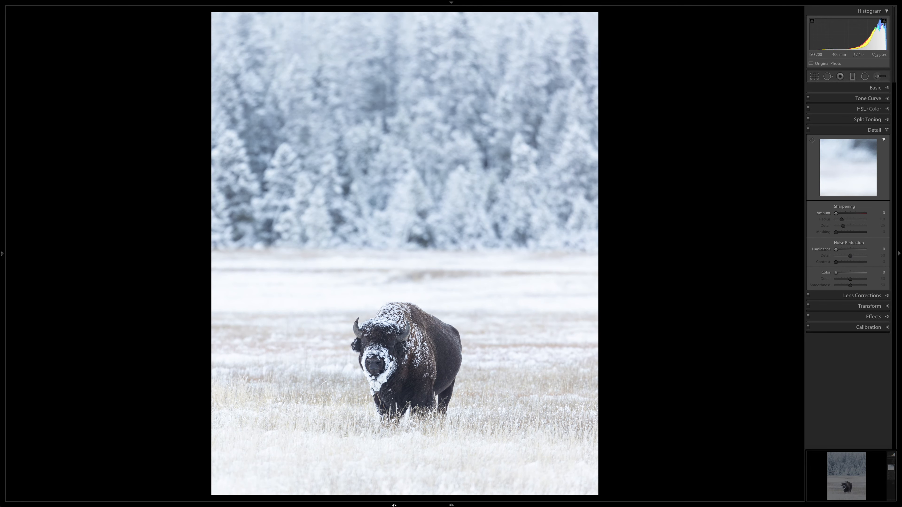
mouse_move(461, 502)
left_click(474, 486)
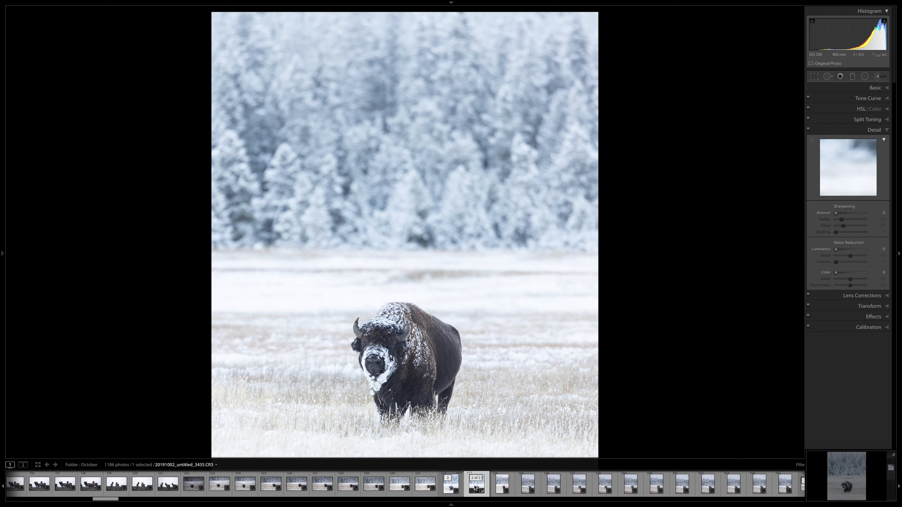
left_click(451, 487)
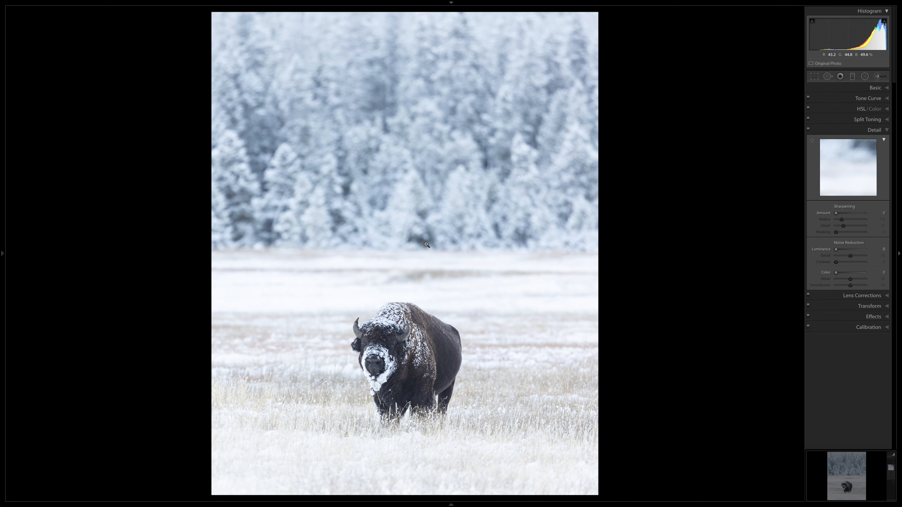
Export the sharpened bison photo with the Facebook user preset
right_click(419, 205)
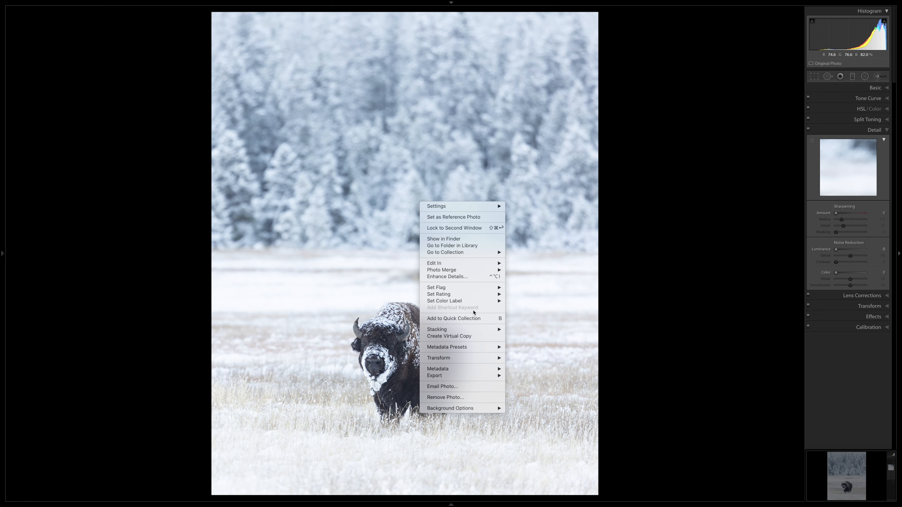
mouse_move(473, 376)
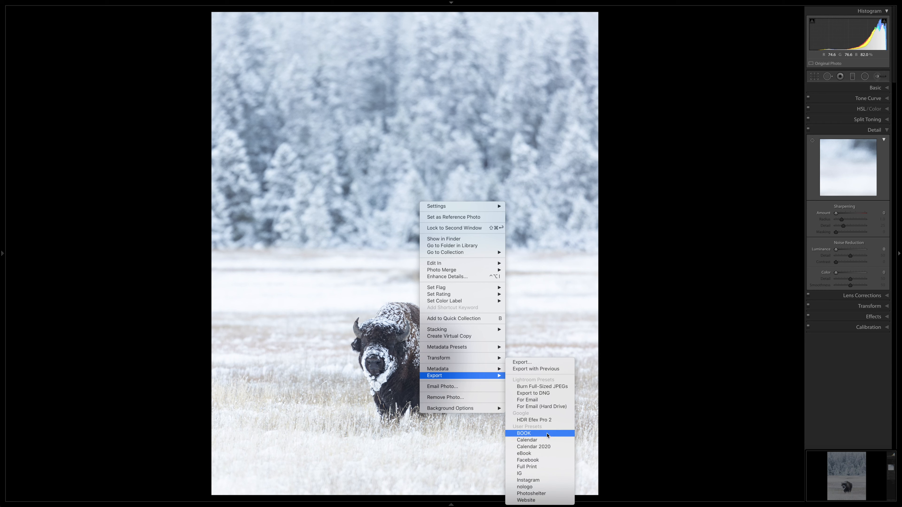
left_click(547, 462)
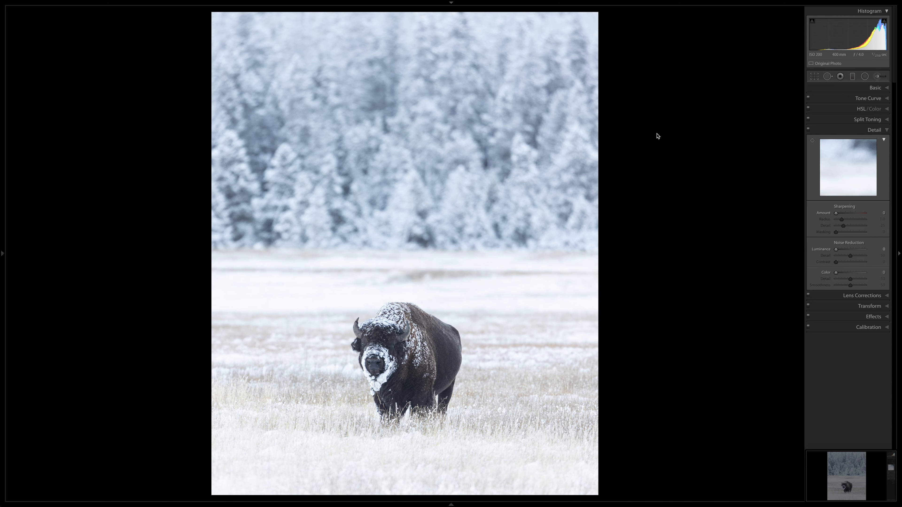